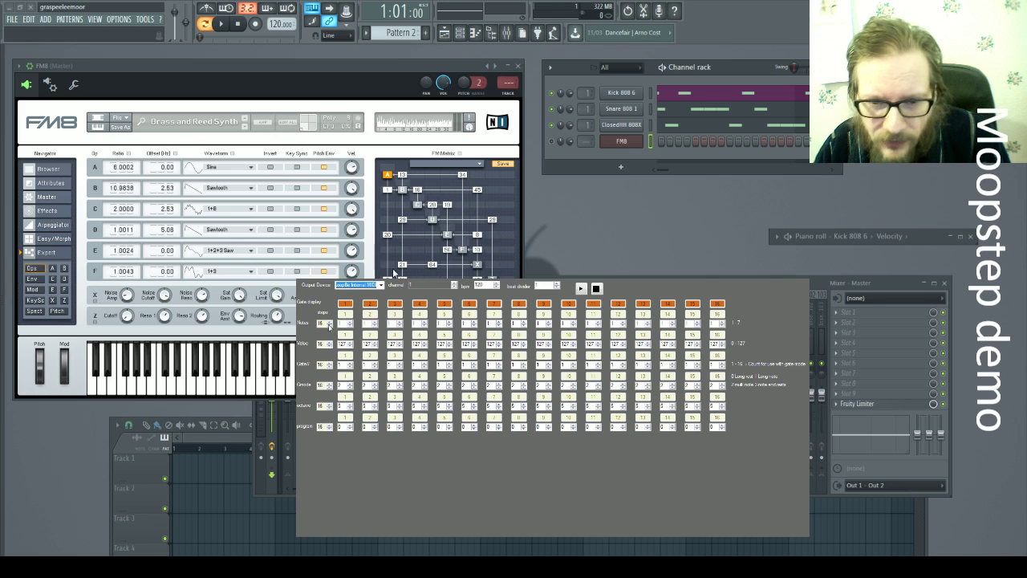
key(Tab)
text(2)
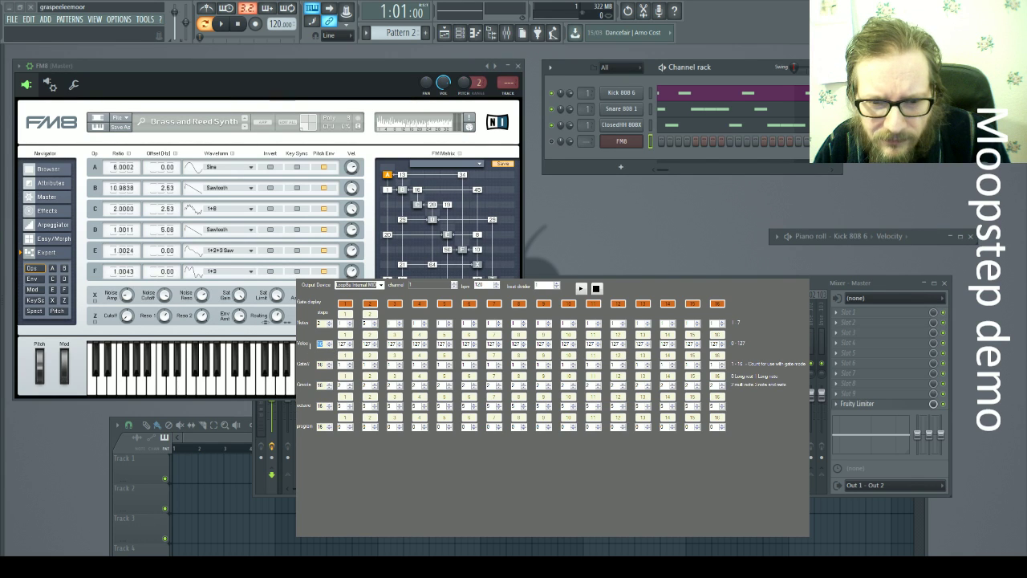
text(3)
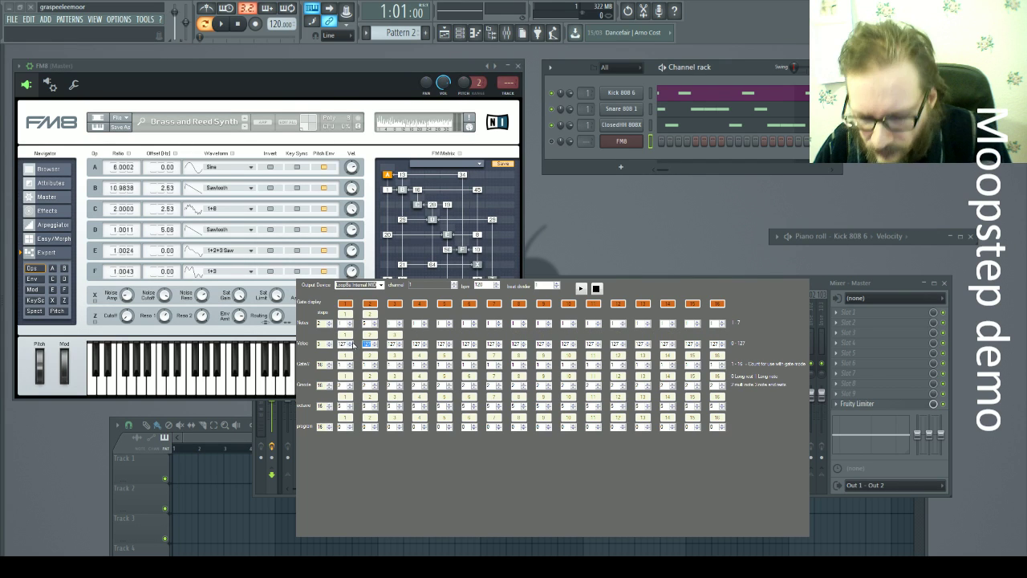
text(20)
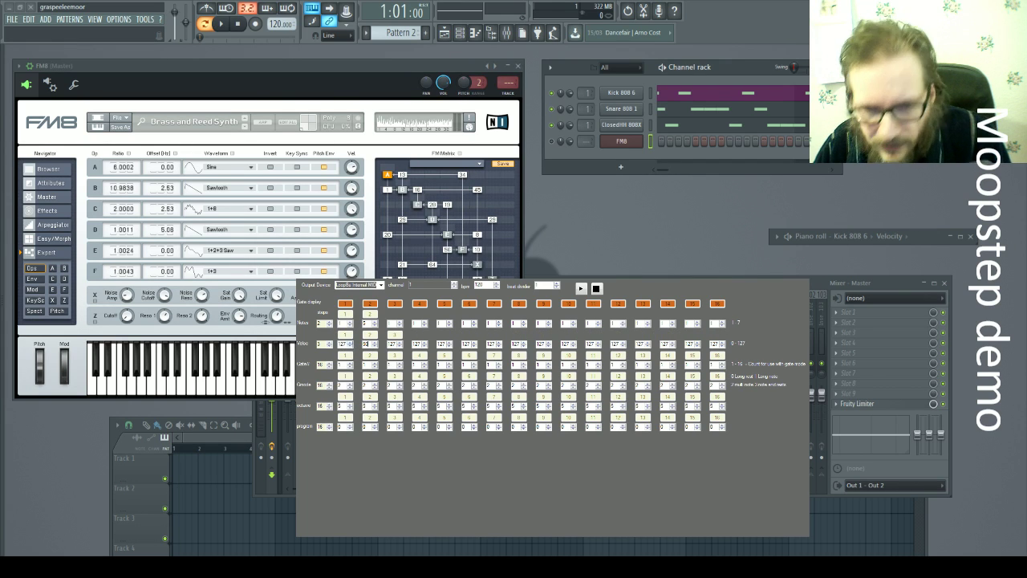
click(392, 343)
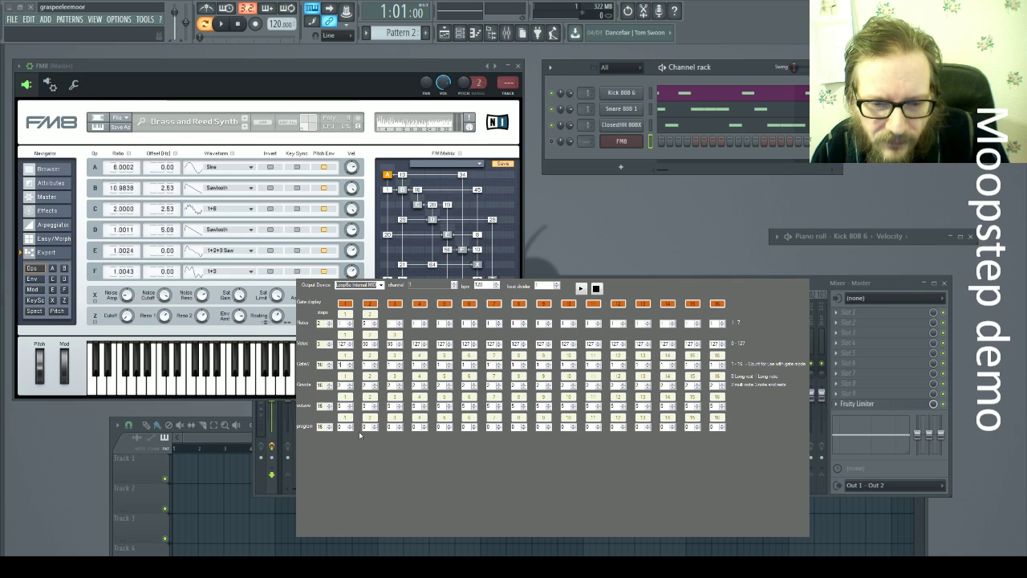
click(377, 285)
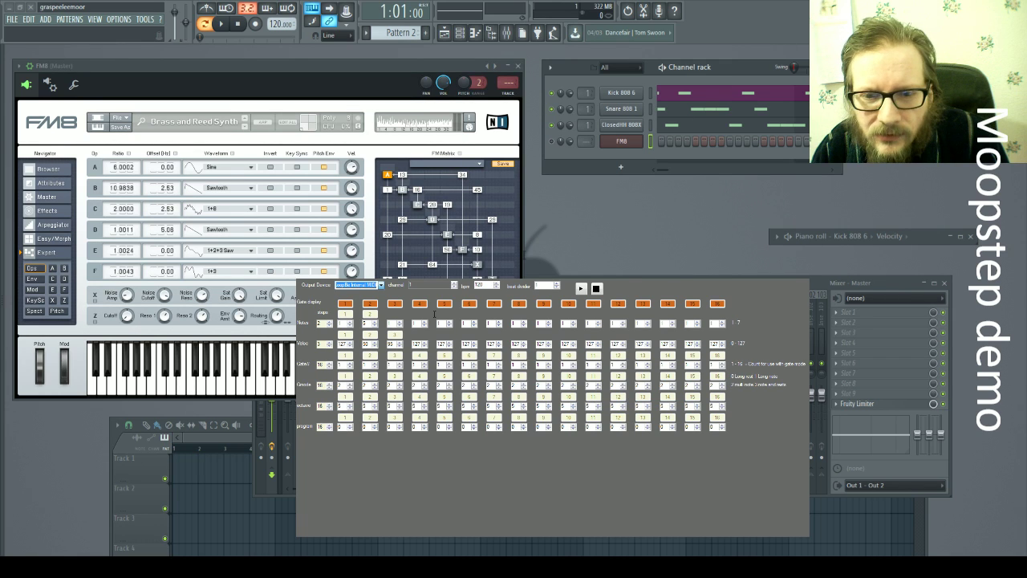
click(531, 57)
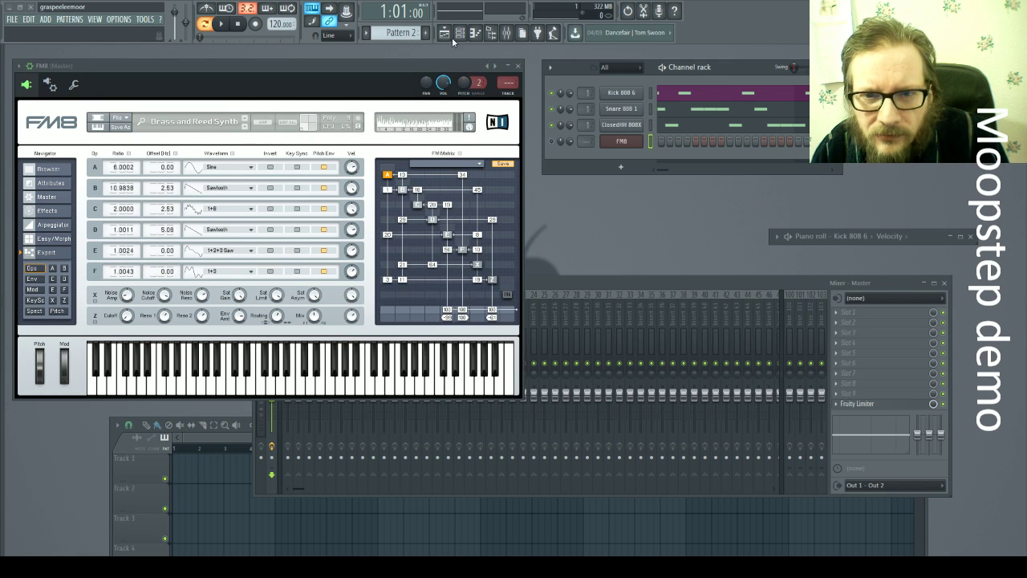
- Switch to the reopened Moopstep sequencer and select LoopBe Internal MIDI as its output device
key(alt+Tab)
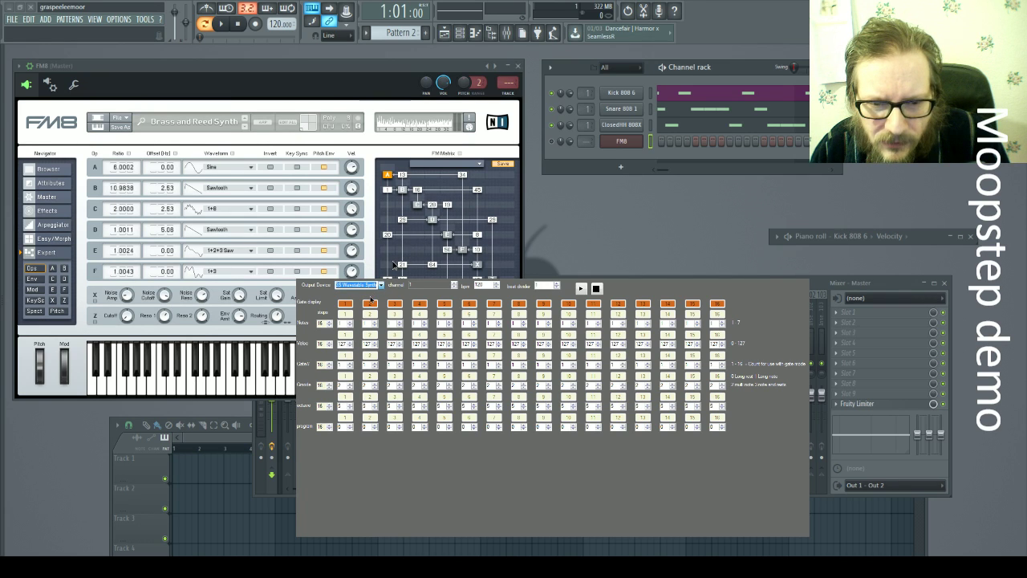
key(Down)
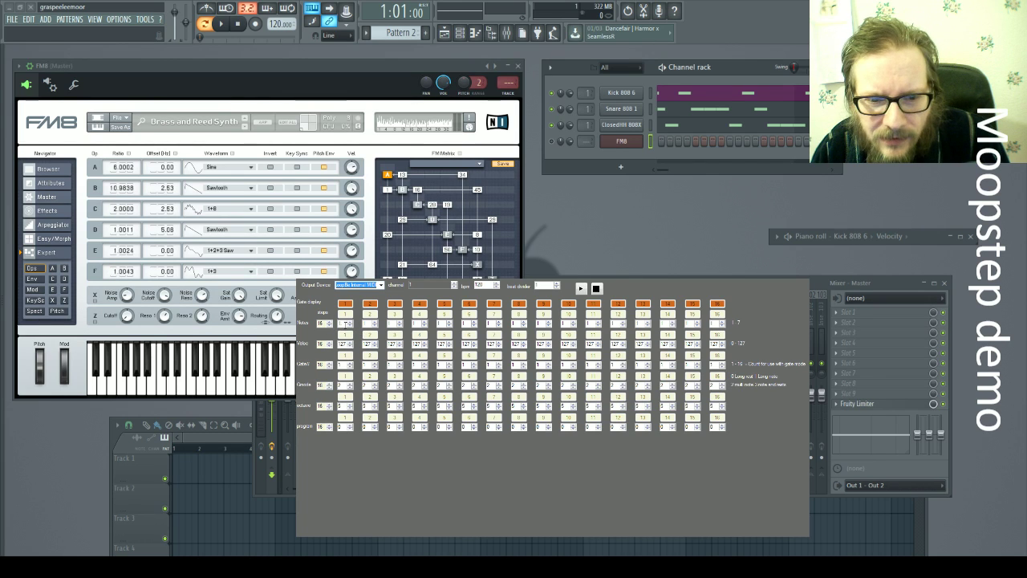
- Shorten the Notes row to 2 steps and set its second note to 5
click(329, 325)
scroll(329, 324, down, 7)
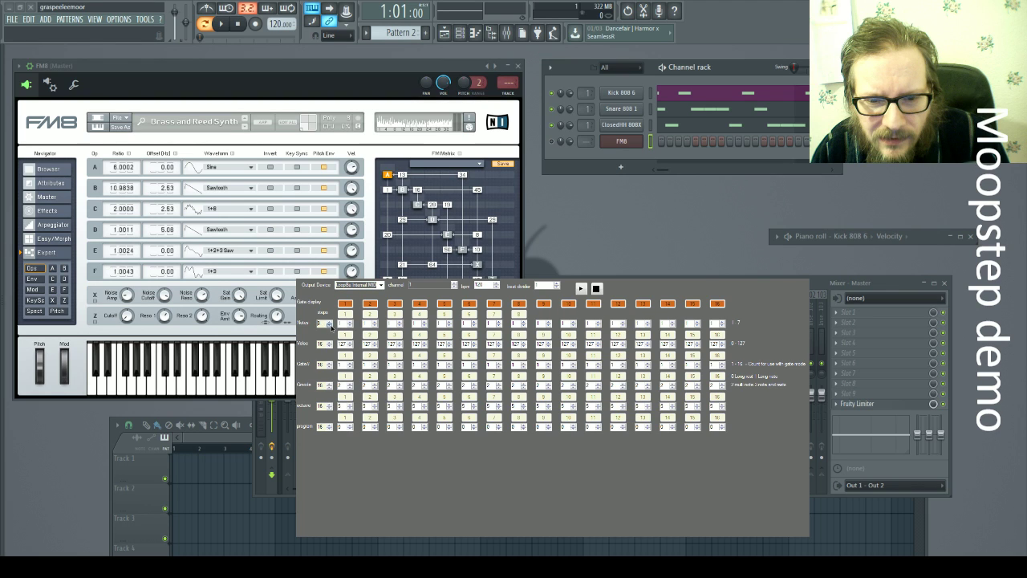
scroll(331, 325, down, 5)
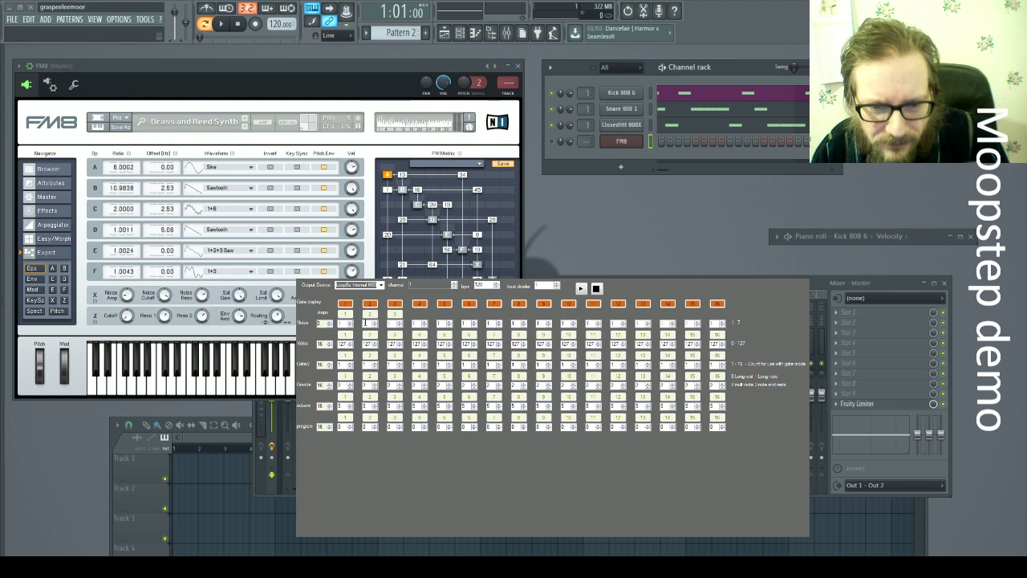
scroll(329, 325, down, 1)
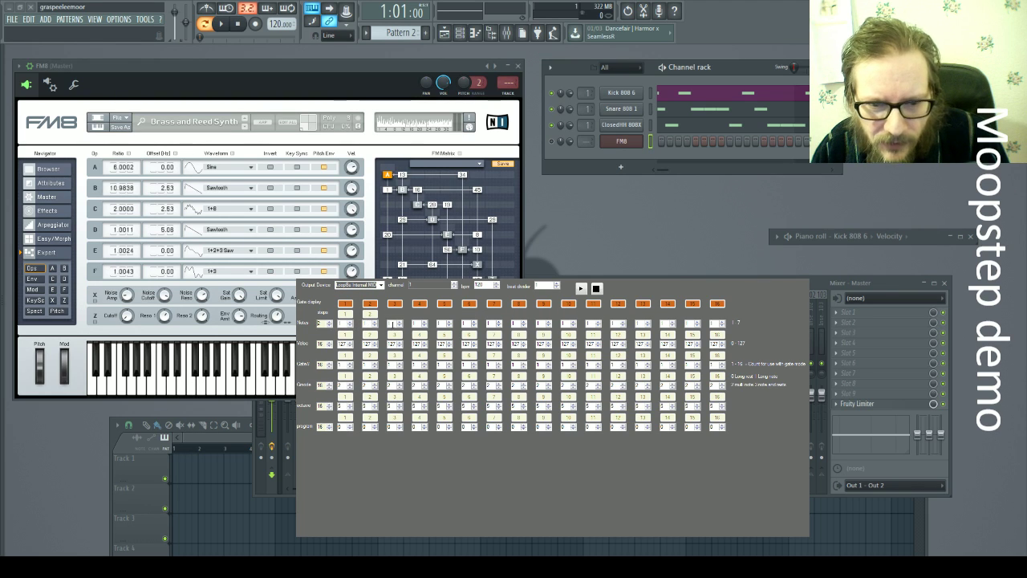
- Shorten the velocity row to 3 steps, setting the first velocity to 50 and the third to 90
key(Tab)
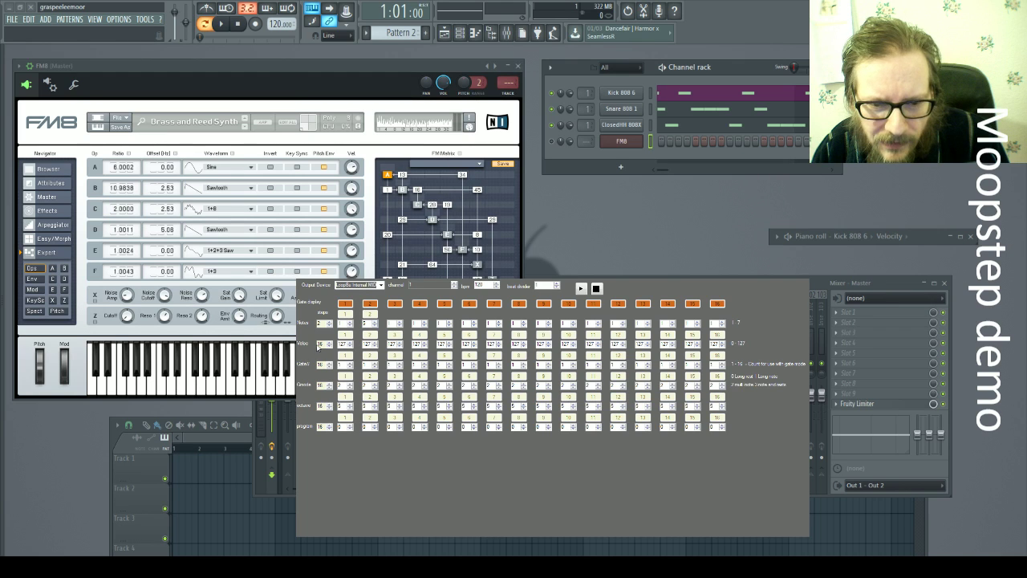
text(3)
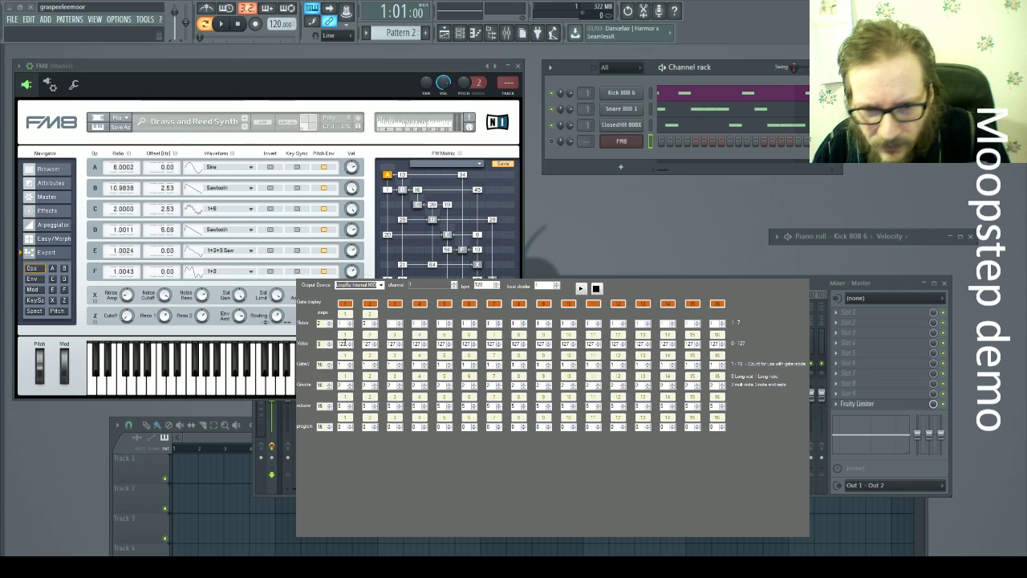
key(Tab)
text(30)
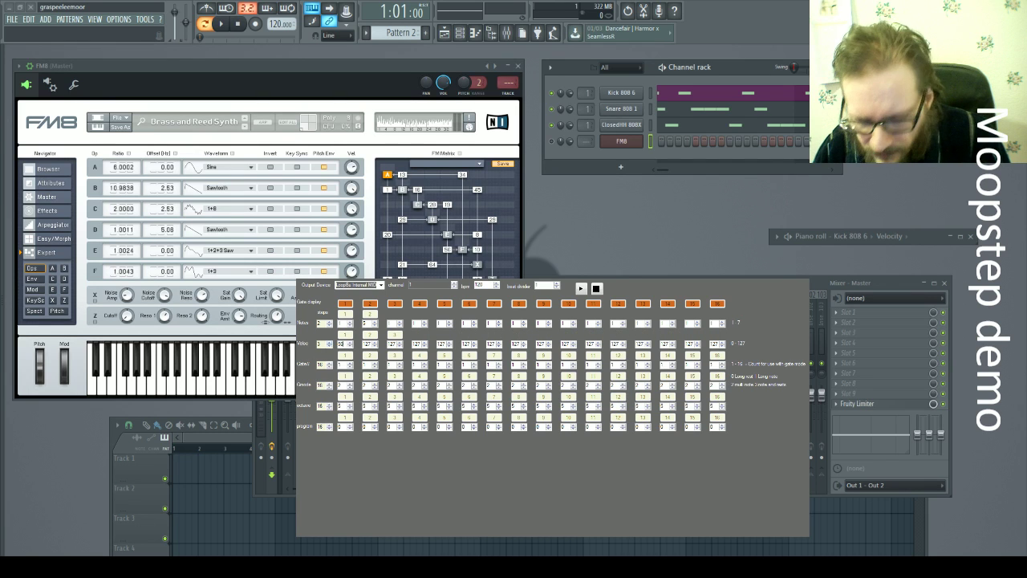
key(Tab)
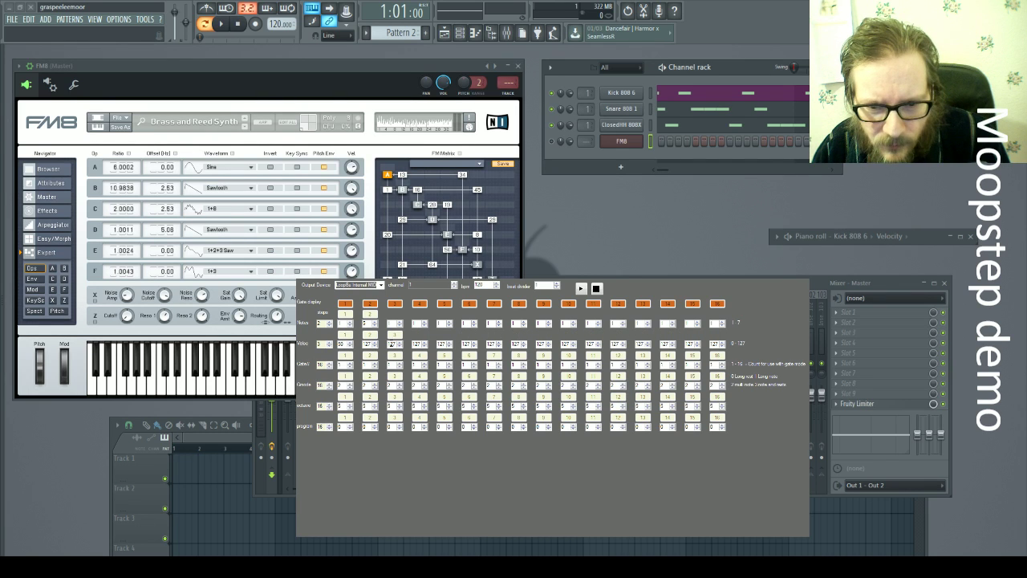
text(90)
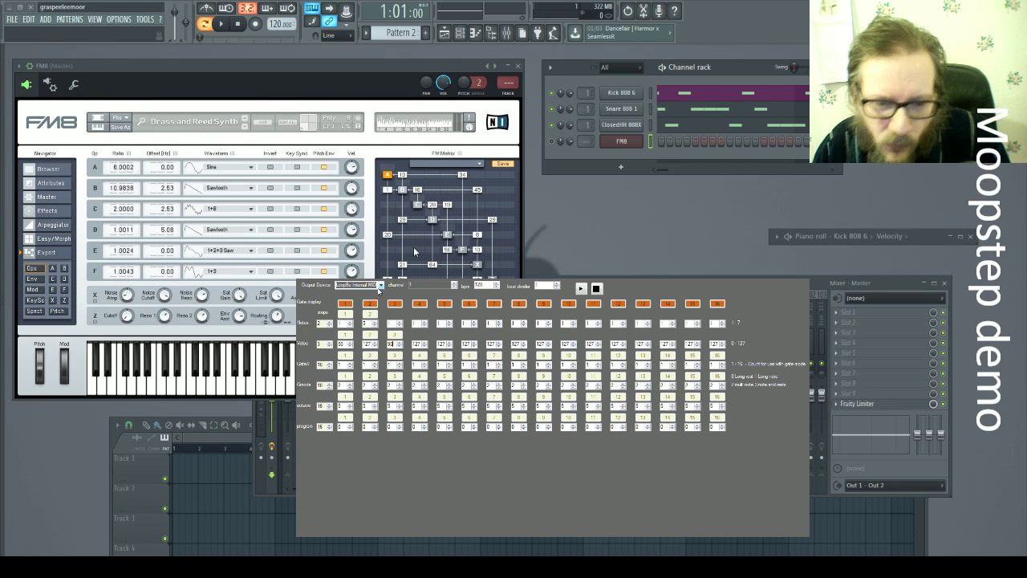
- Shorten the program row to 5 steps and adjust the program values of its steps
text(3)
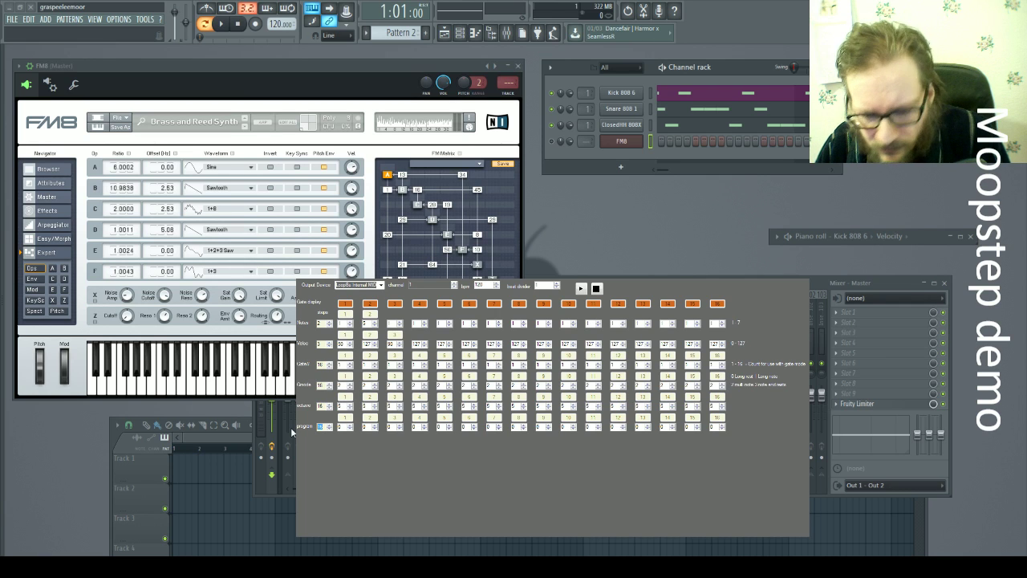
text(5)
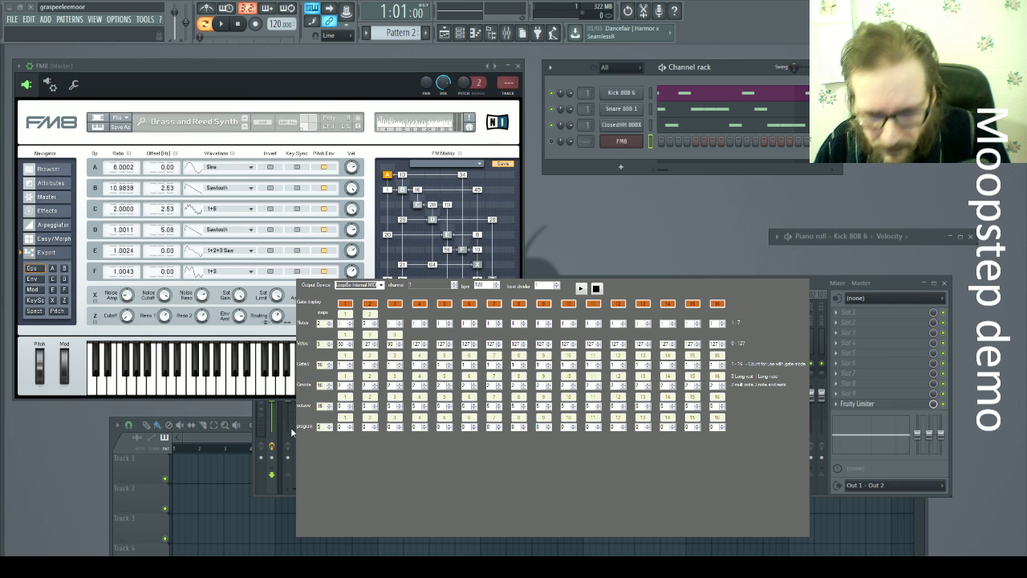
click(350, 431)
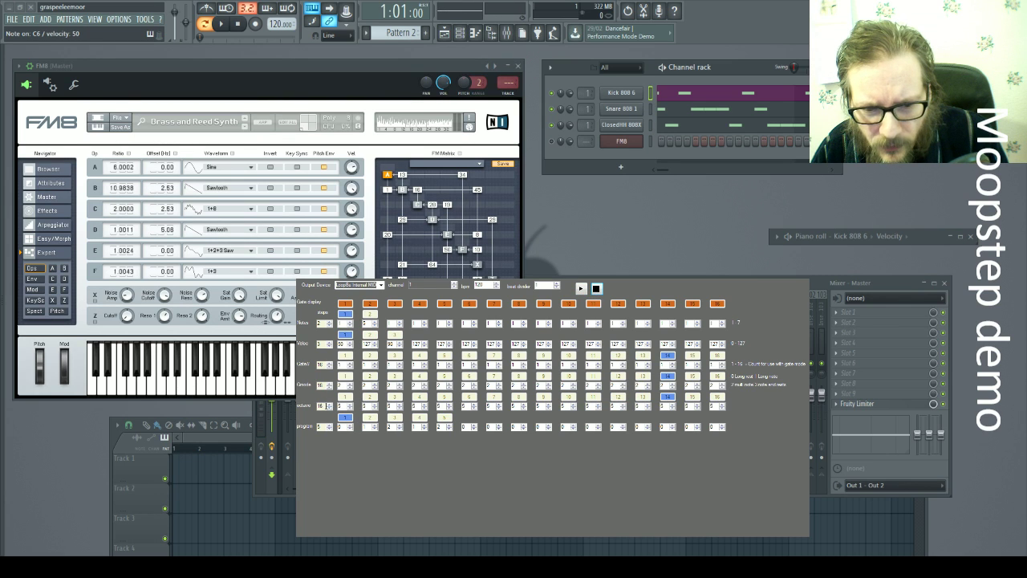
- Set the octave row to 7 steps and adjust the program value of step 8
text(4)
key(Return)
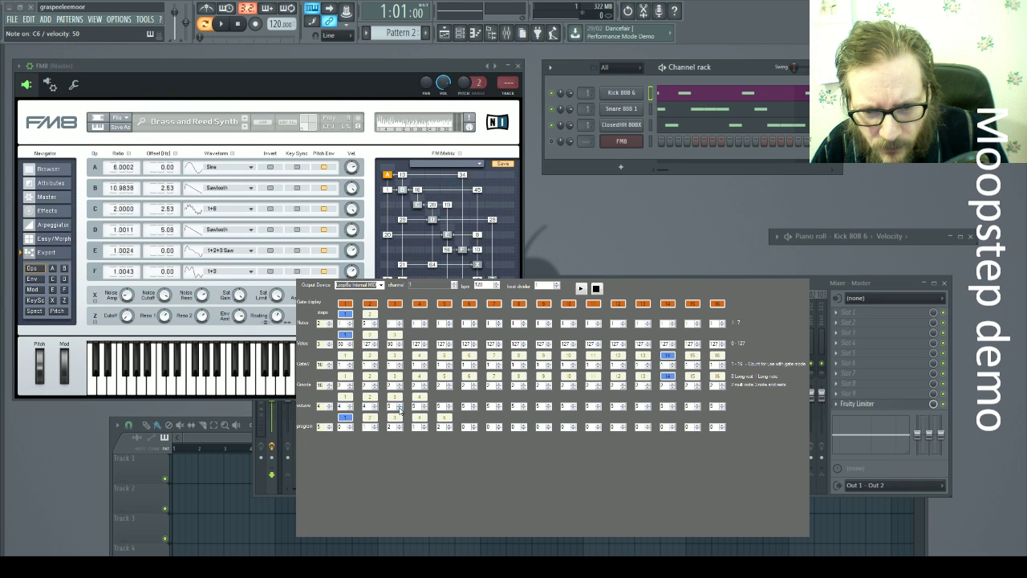
click(330, 405)
click(330, 404)
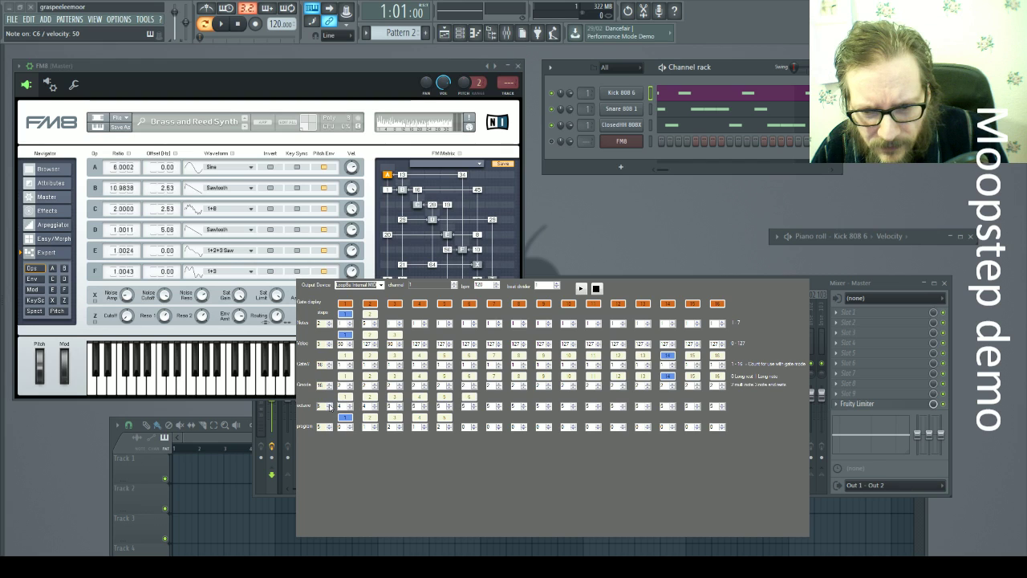
click(330, 404)
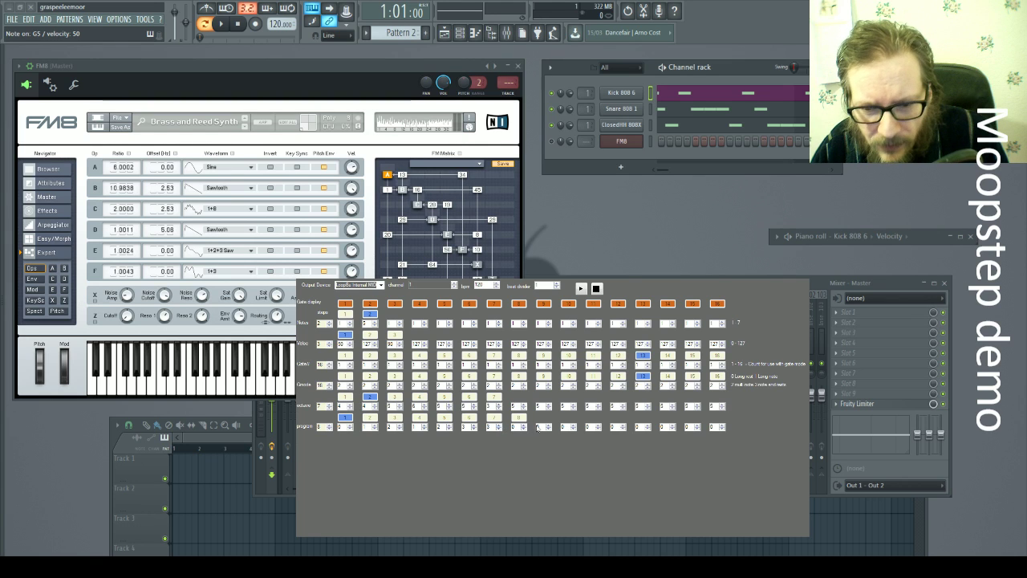
click(525, 425)
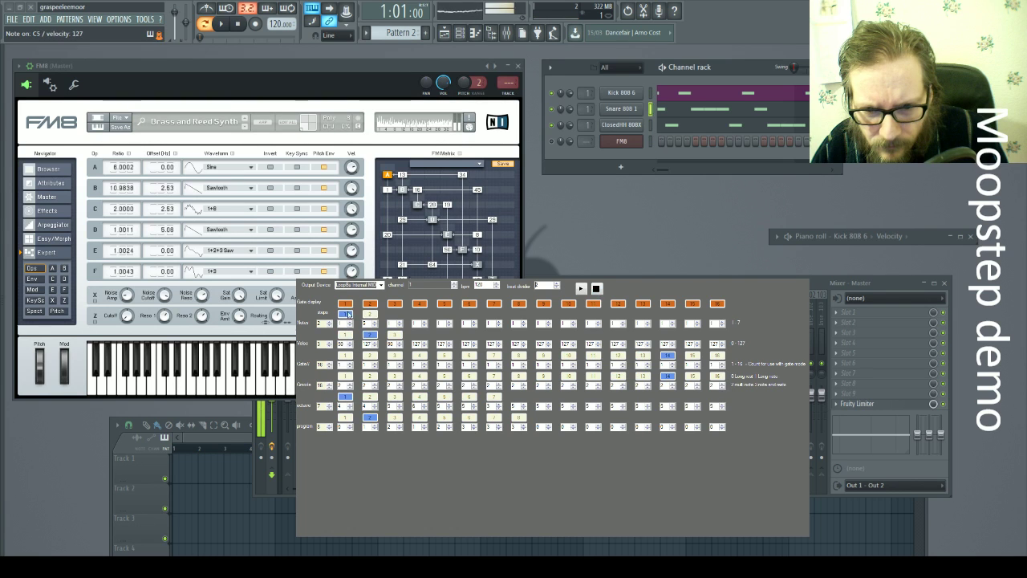
- Shorten the gate row to 9 steps with playback stopped, and restart the sequence
click(596, 288)
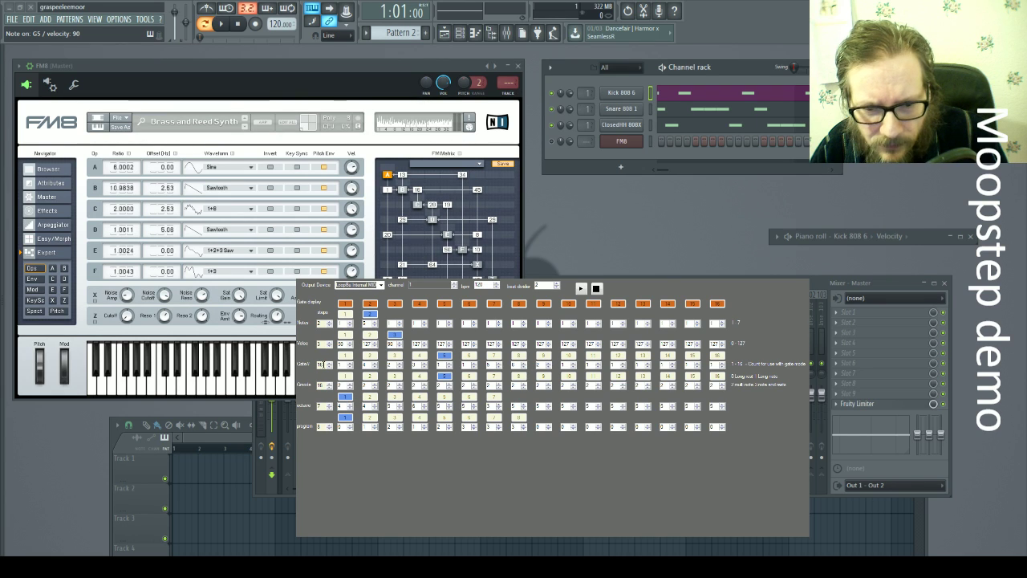
scroll(321, 364, down, 7)
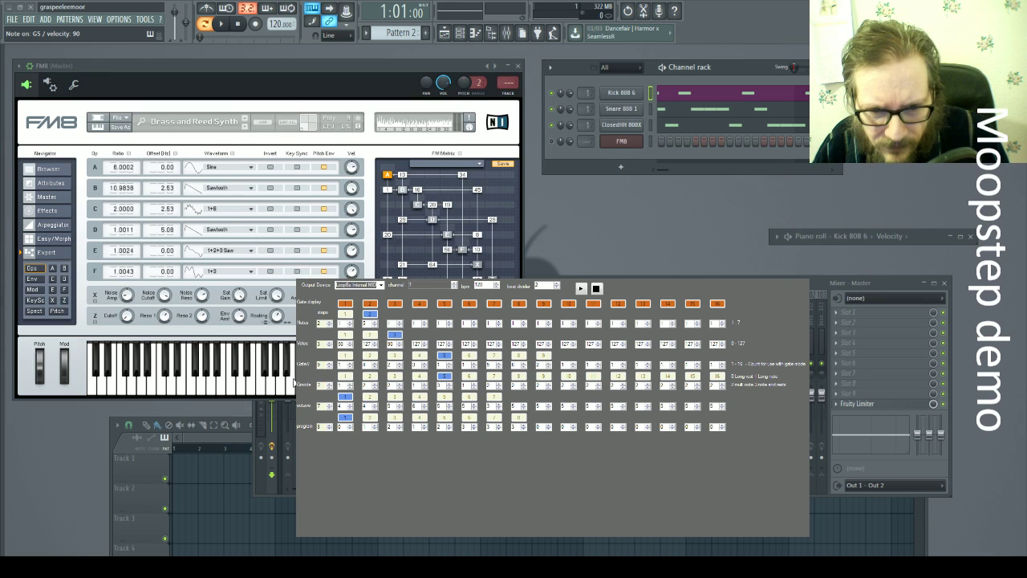
click(581, 288)
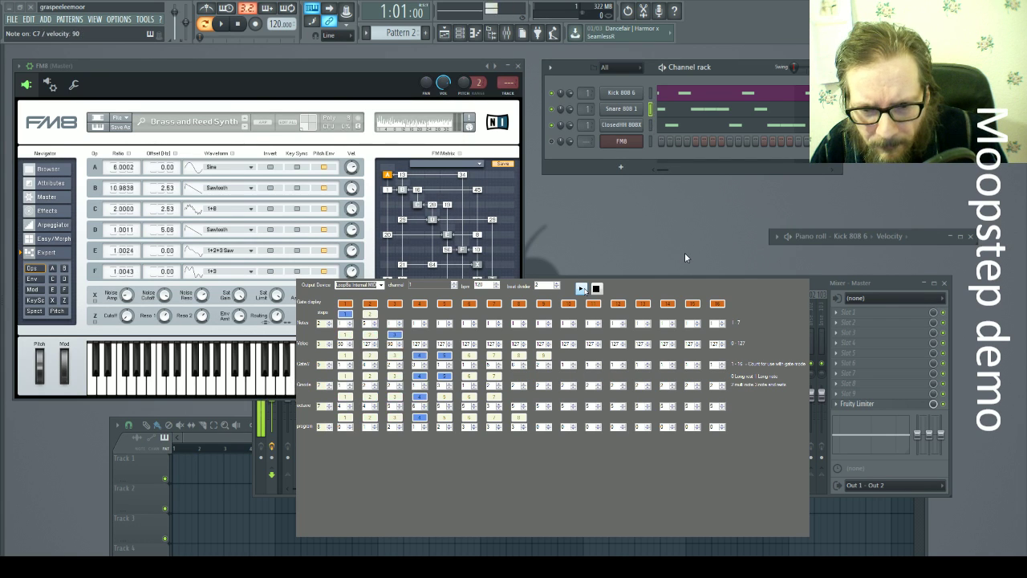
- Set the beat divider to 3 and the tempo to 90 bpm
click(557, 283)
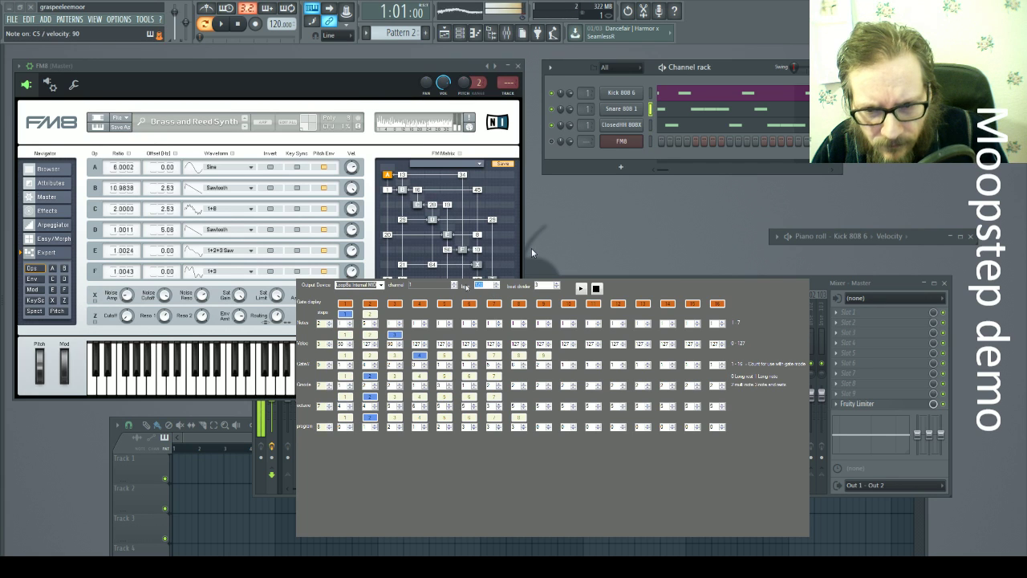
text(90)
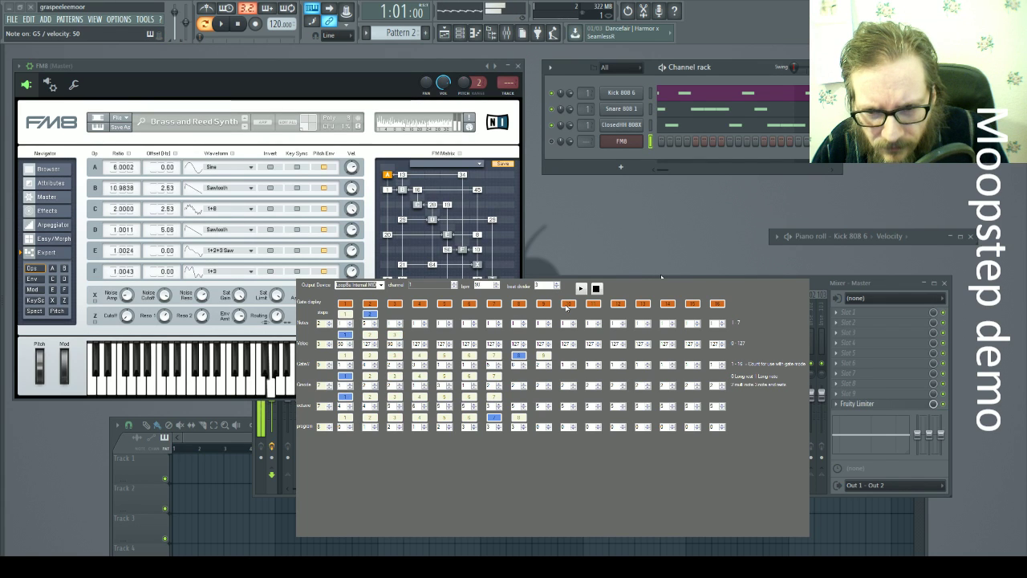
- Extend the Notes row to 11 steps
click(329, 322)
click(329, 321)
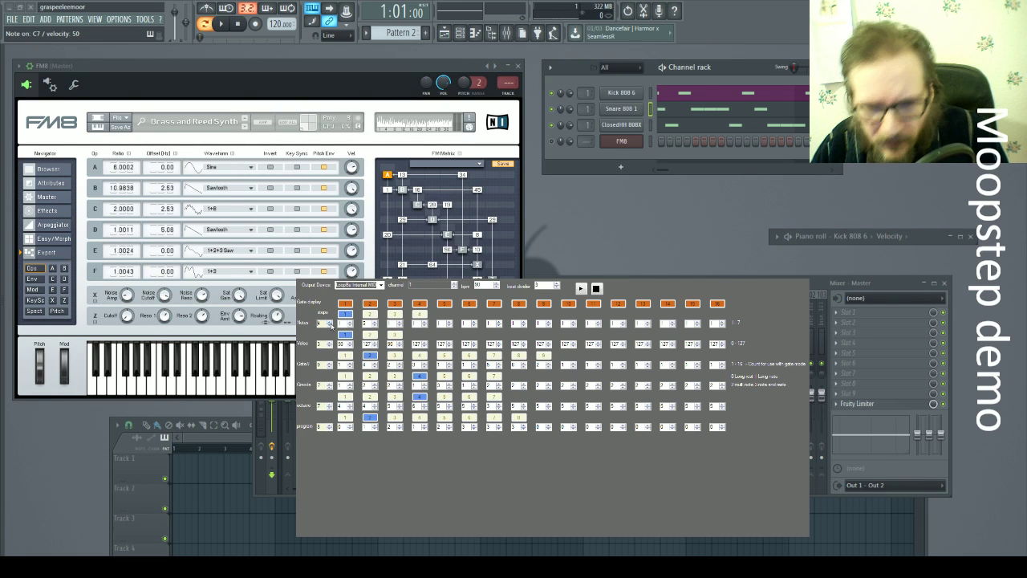
click(330, 321)
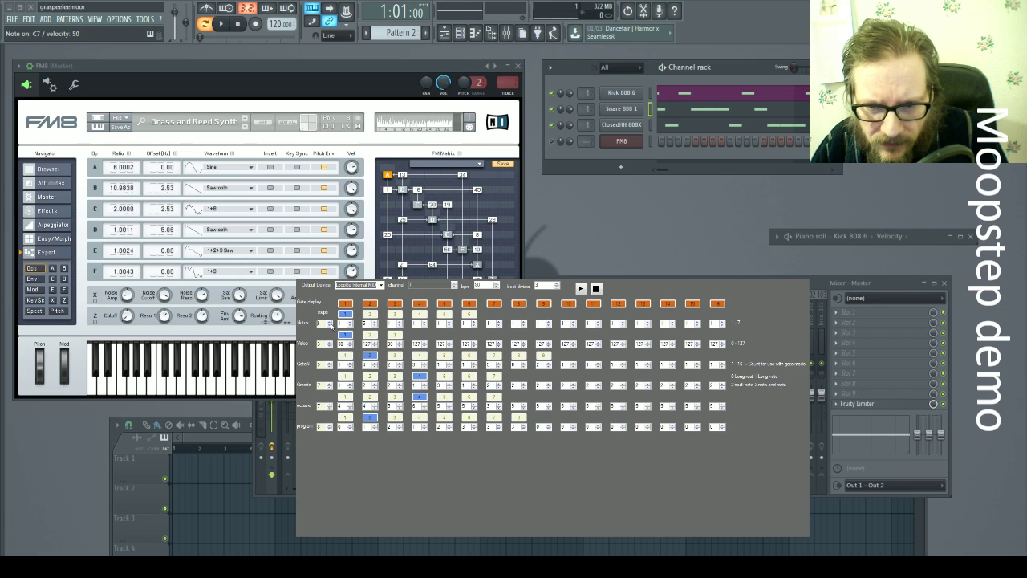
click(330, 322)
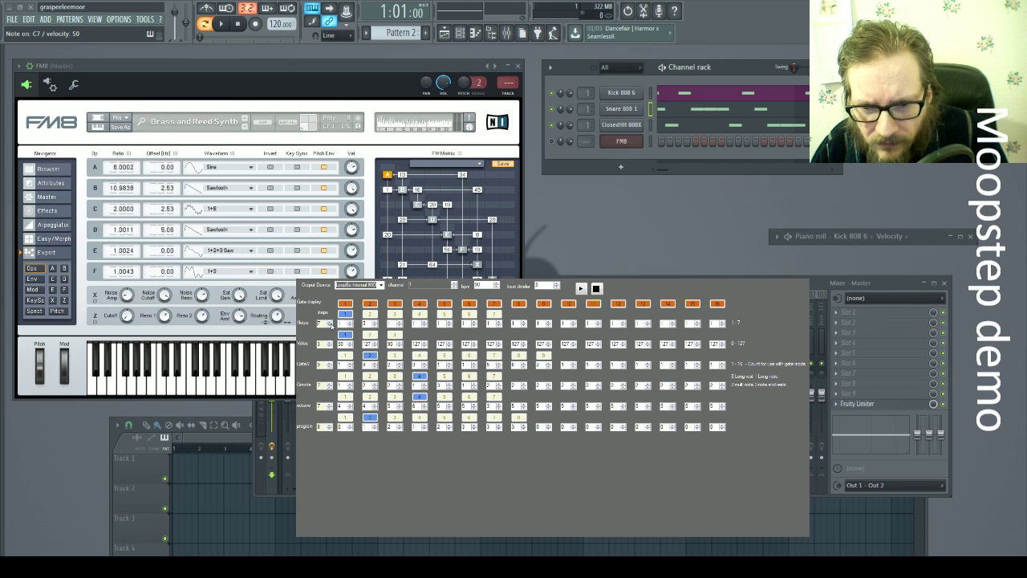
click(330, 322)
click(330, 322)
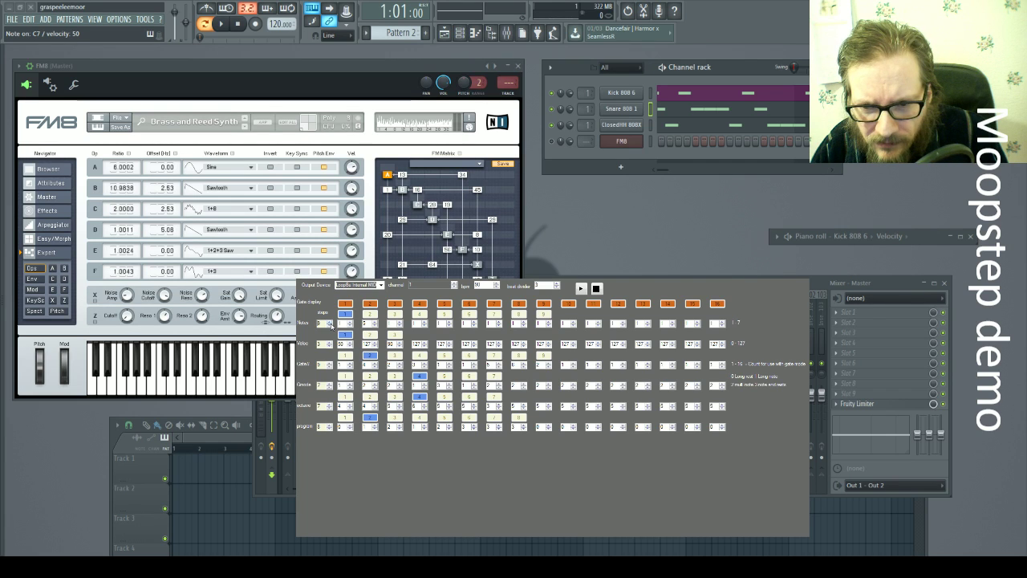
click(329, 322)
click(329, 322)
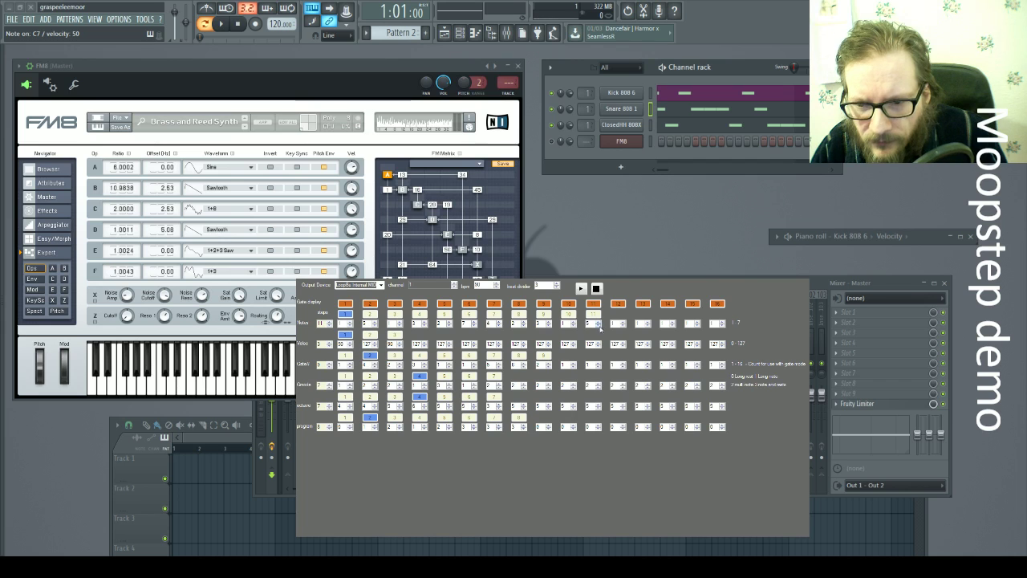
- Play the sequence with the extended Notes row, and stop it after listening
click(582, 289)
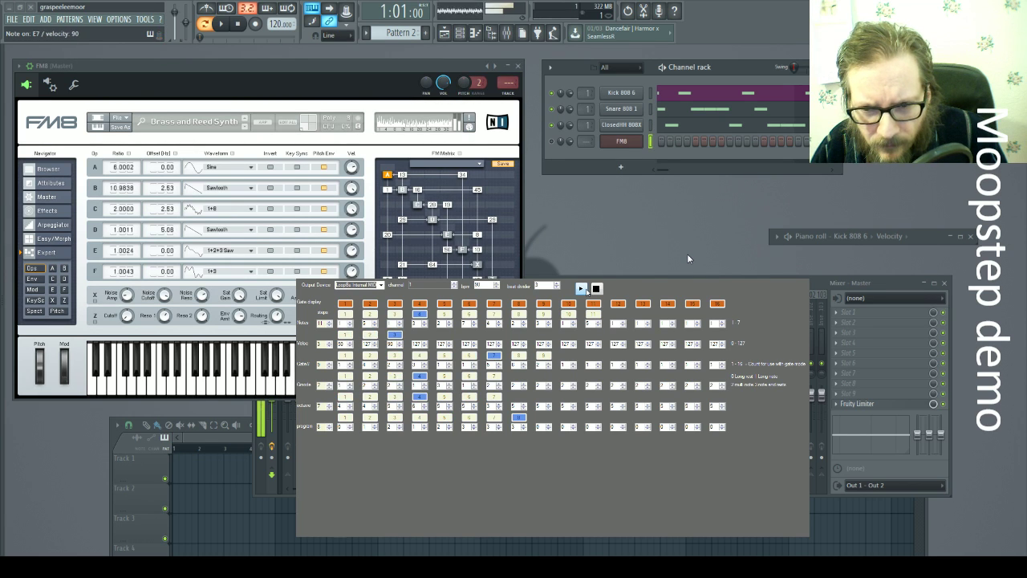
click(595, 287)
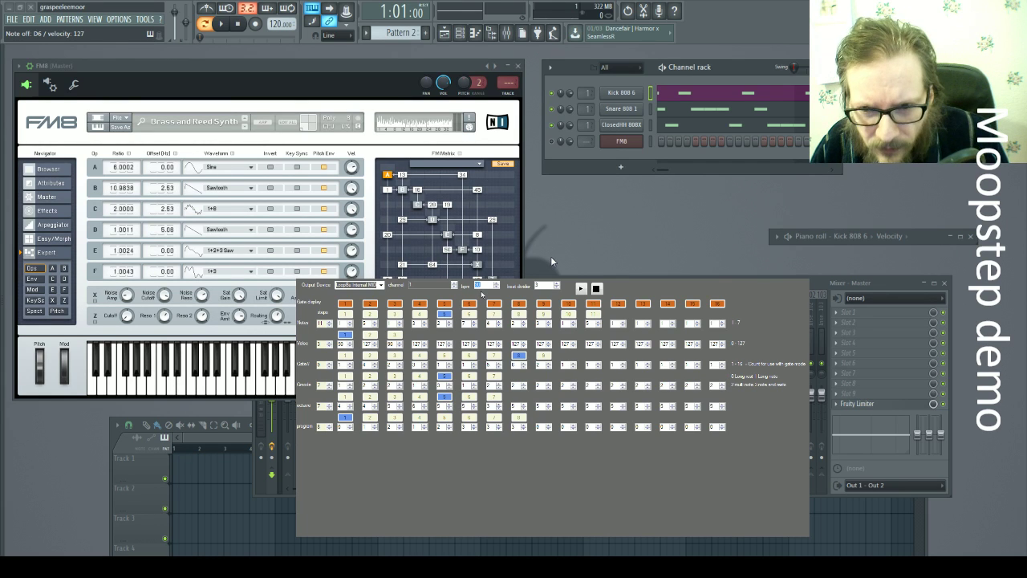
- Set the tempo to 100 bpm, play the sequence at that tempo, and stop it after listening
text(1)
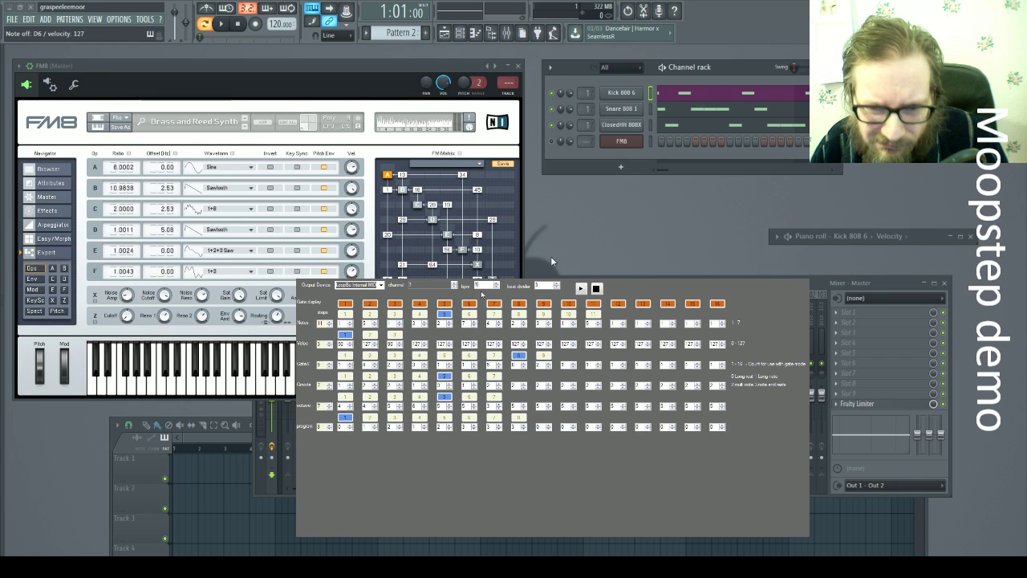
text(00)
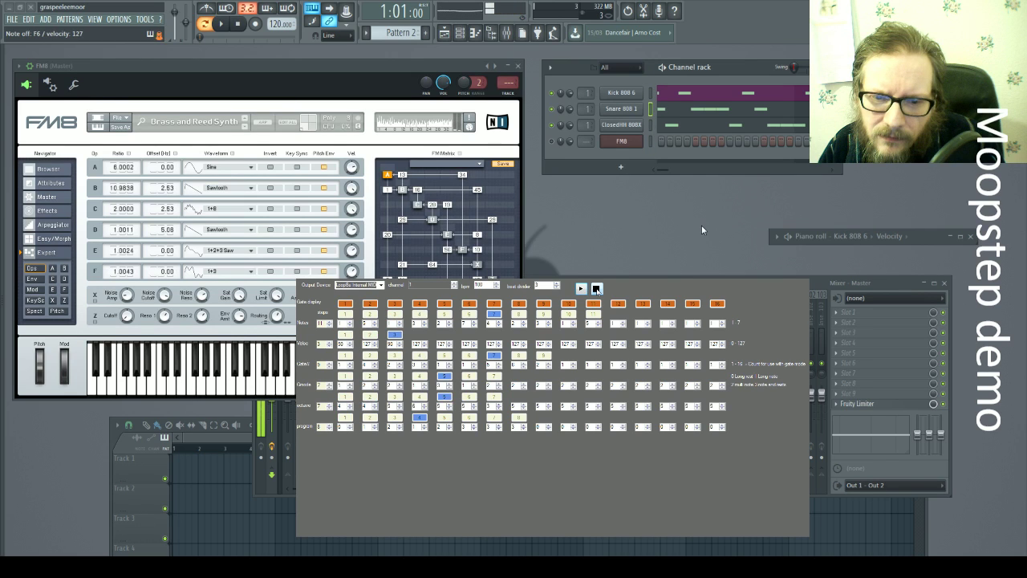
click(596, 288)
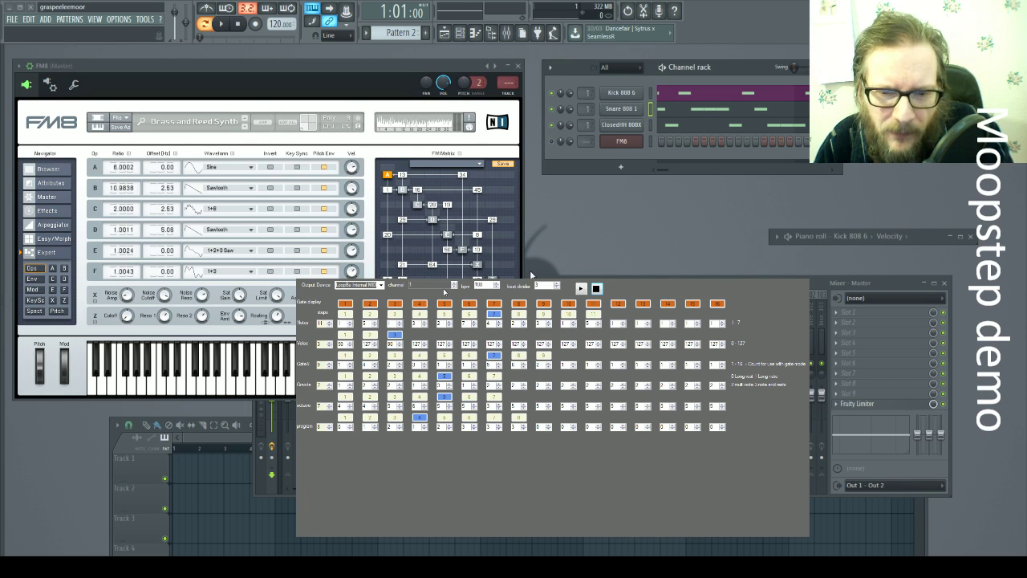
- Switch to the M-185 sequencer and set the notes of stages 1–4, 6 and 7 to F#2, F2, G#1, A2, E3 and B1
click(957, 253)
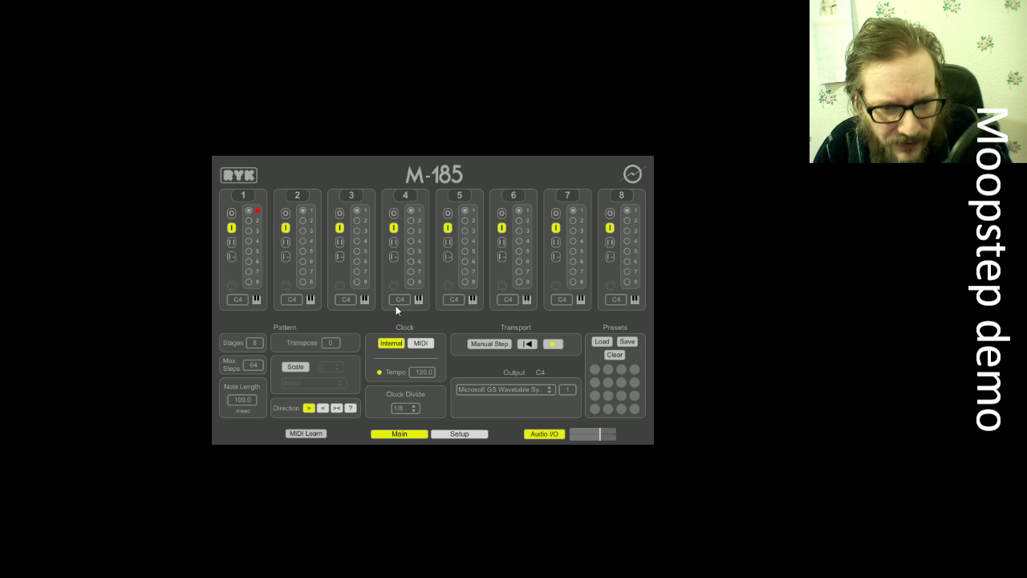
click(257, 300)
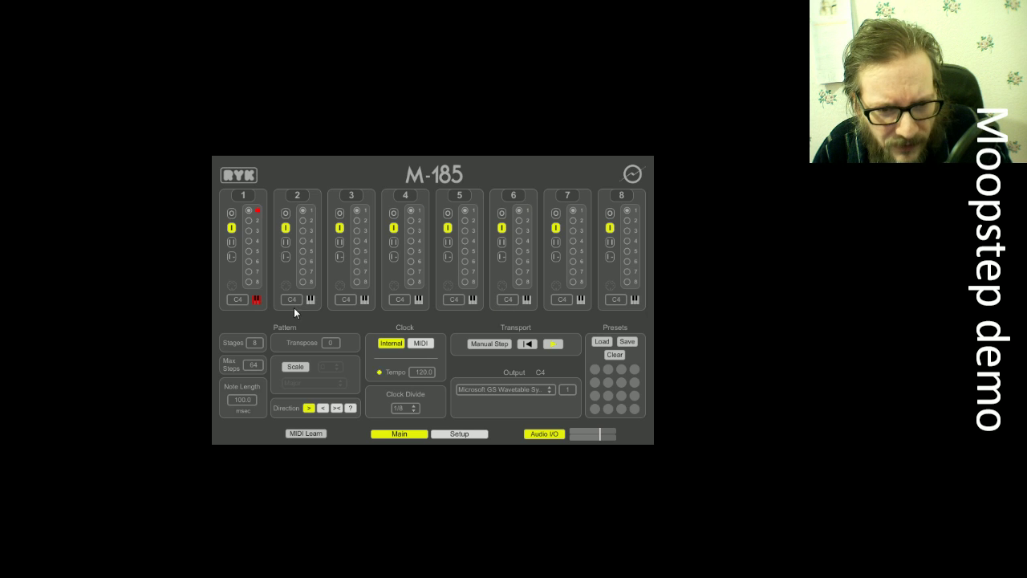
click(365, 302)
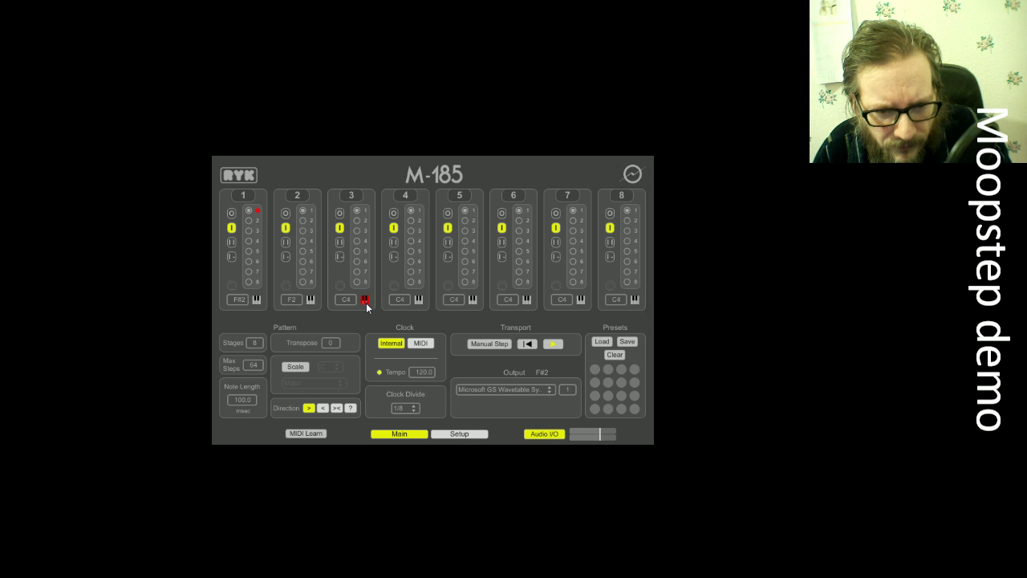
click(420, 303)
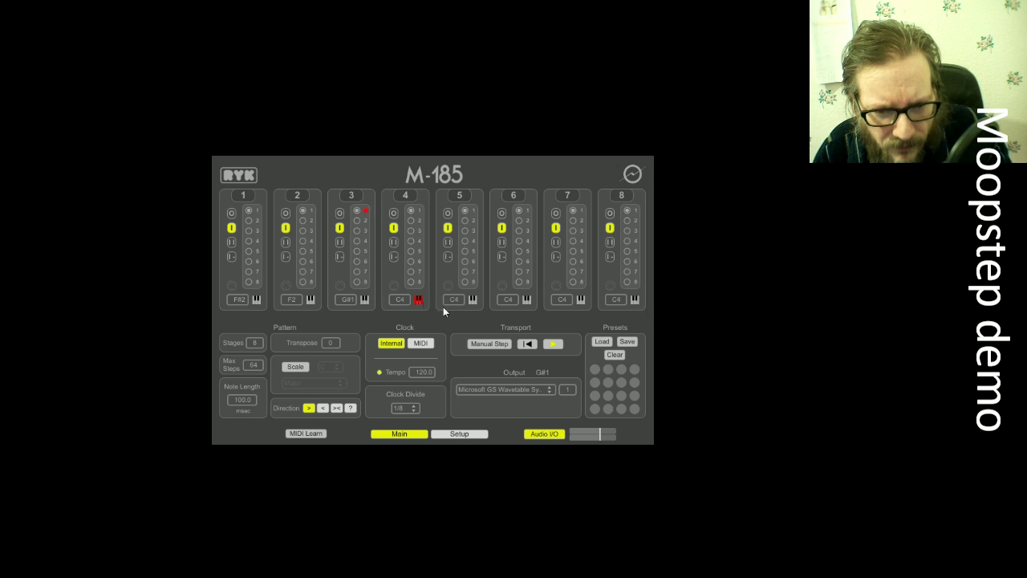
click(526, 302)
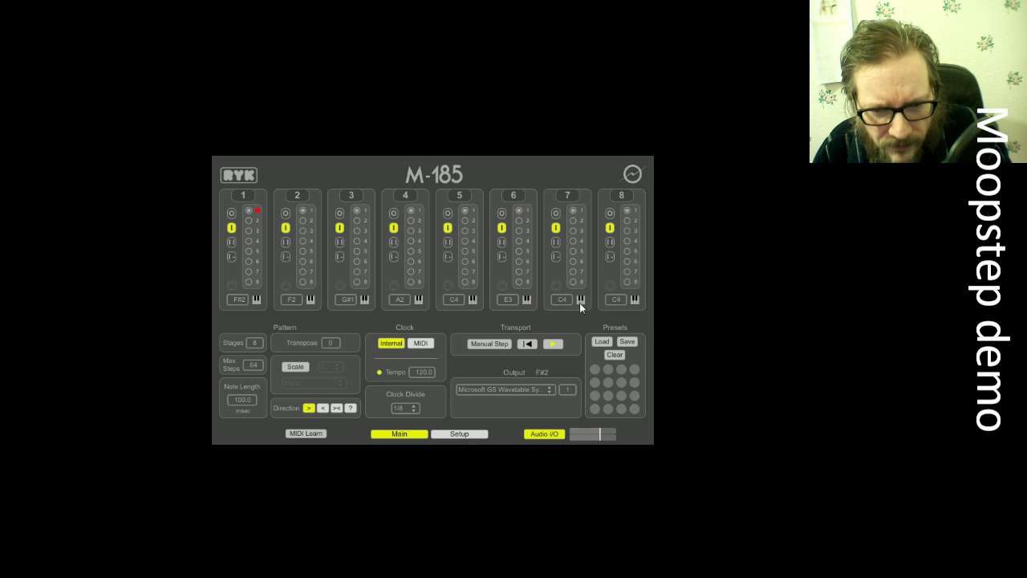
click(635, 301)
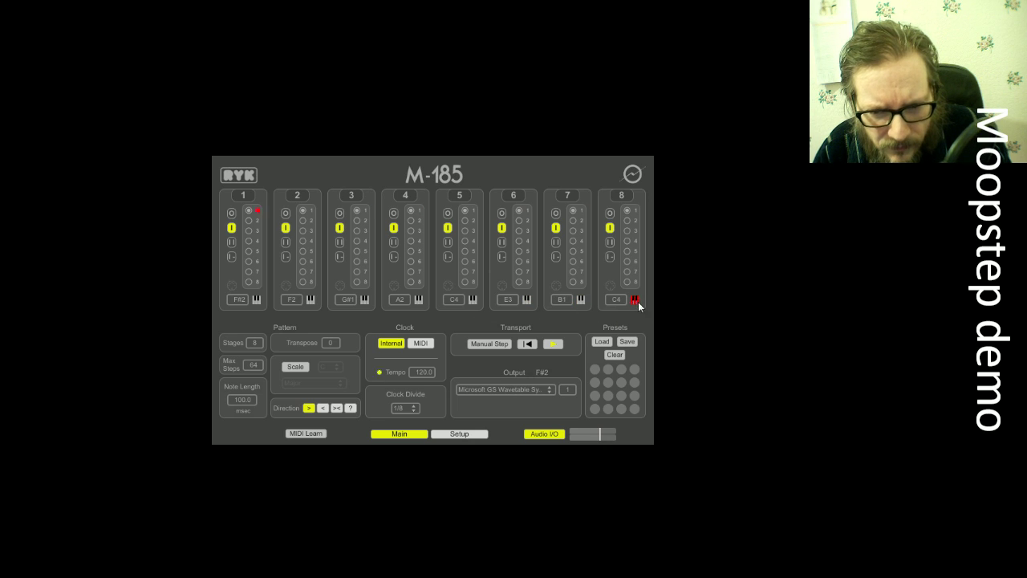